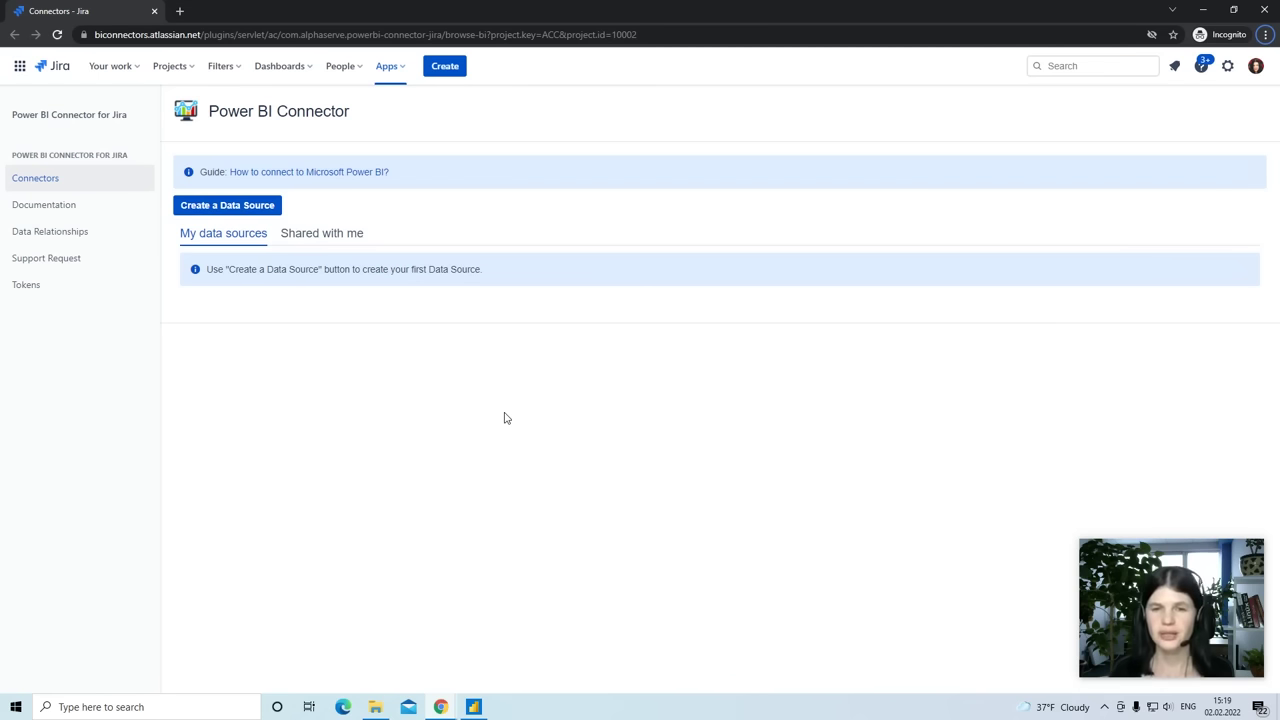
- Create a new data source named Jira Data that includes every Issues field
left_click(394, 72)
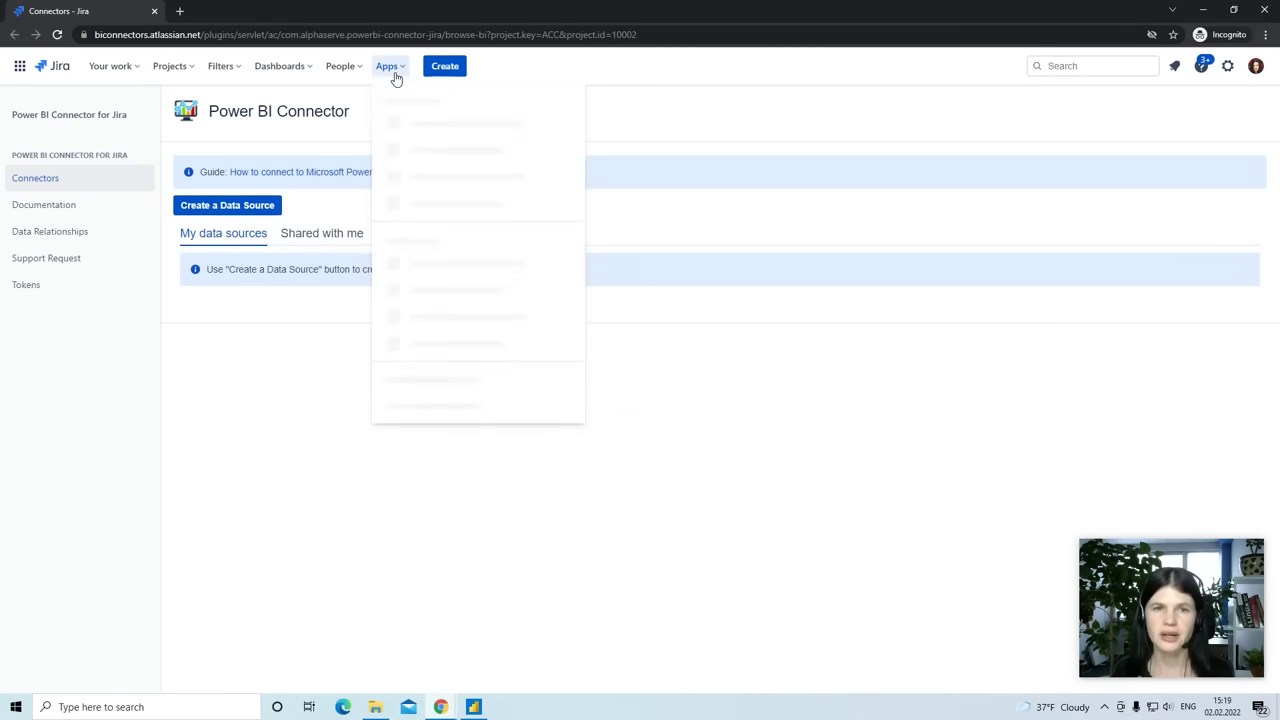
left_click(292, 318)
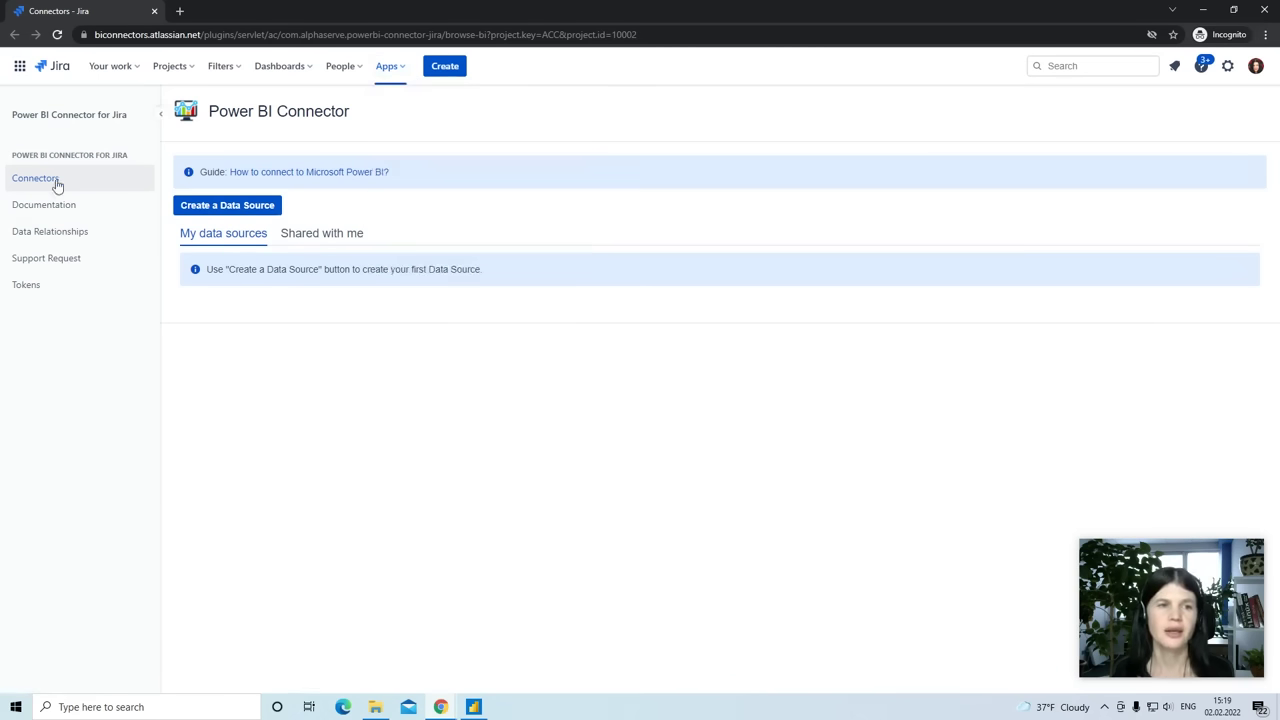
left_click(229, 207)
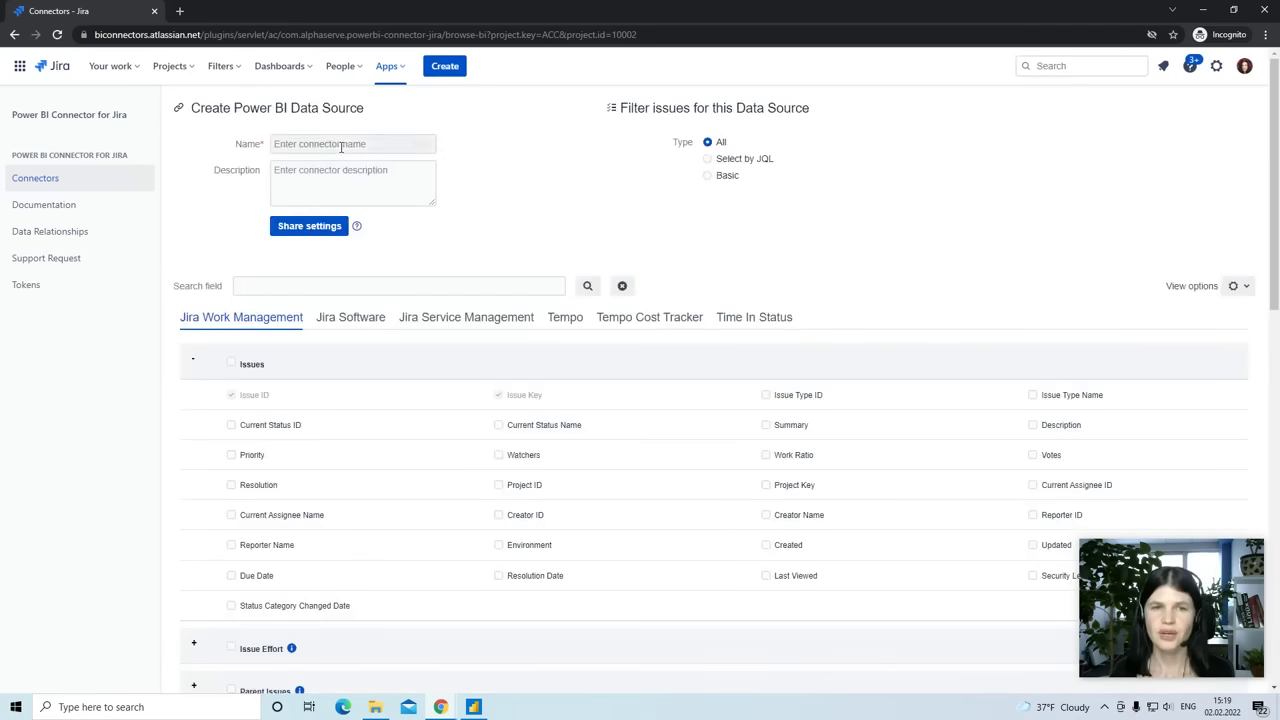
left_click(341, 146)
type("Jira Data")
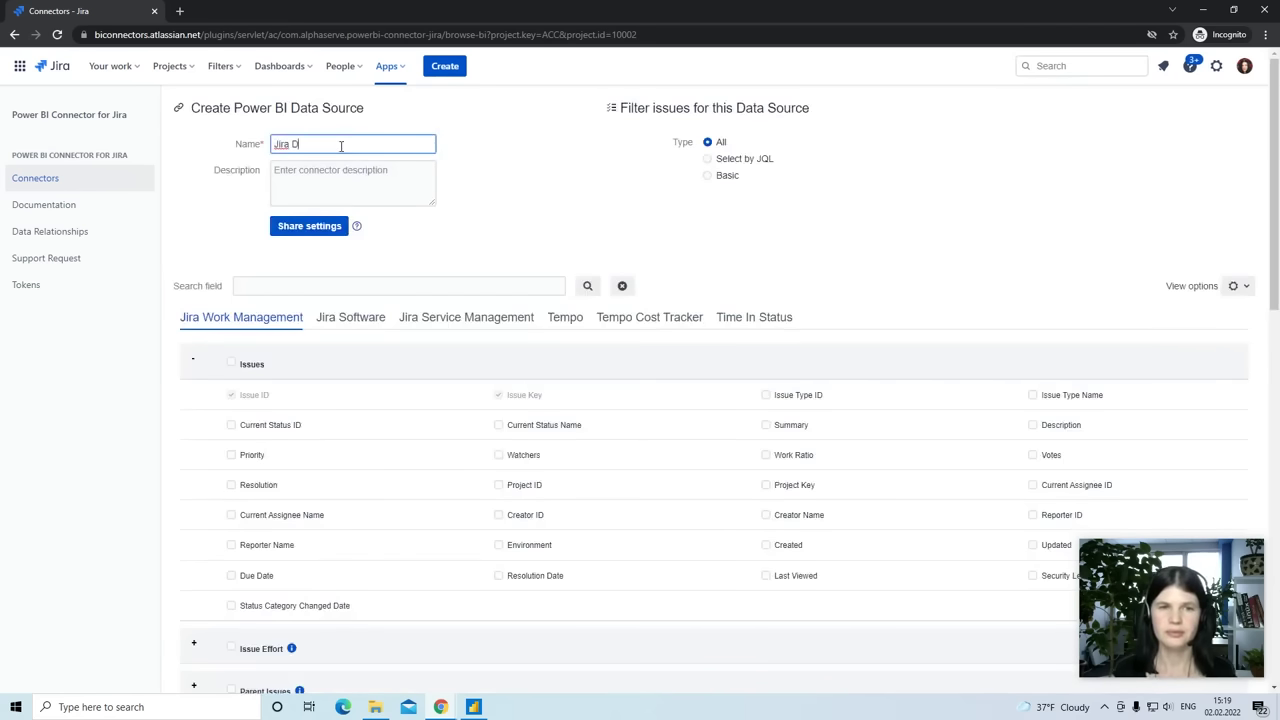
left_click(231, 362)
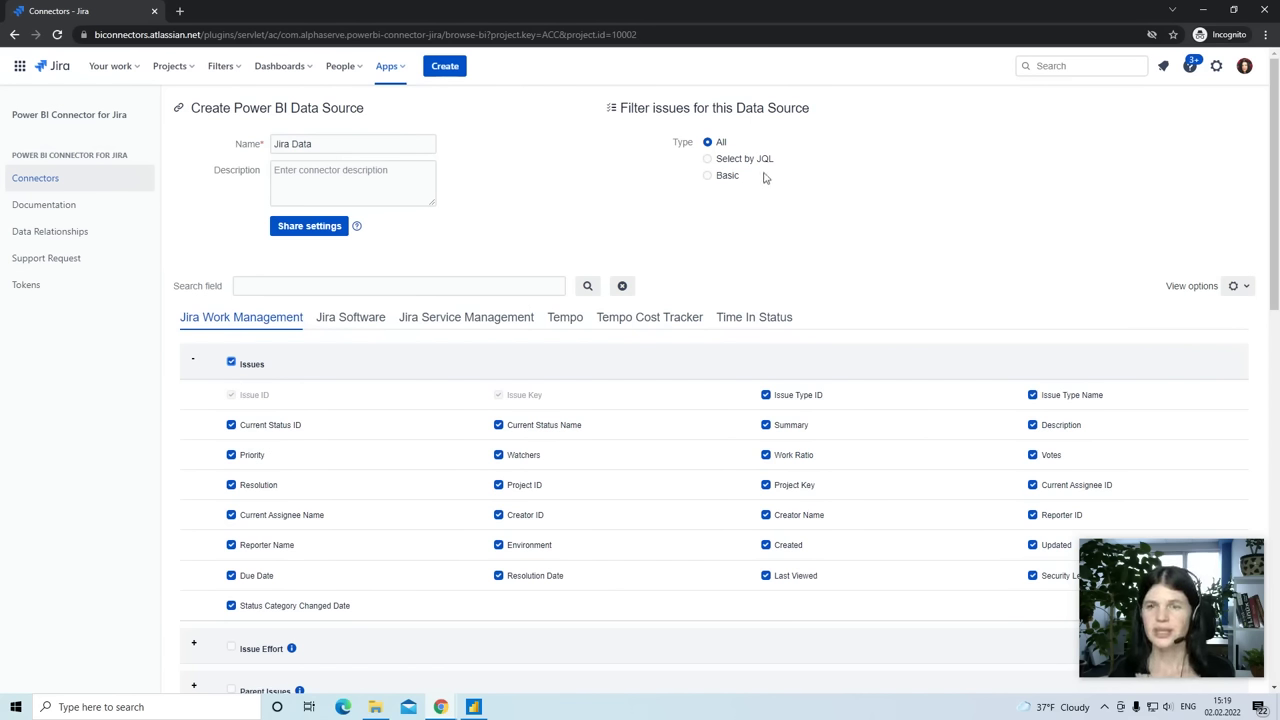
- Apply a basic filter limiting issues to project ACW - Accessible Wind, then save the source
left_click(709, 176)
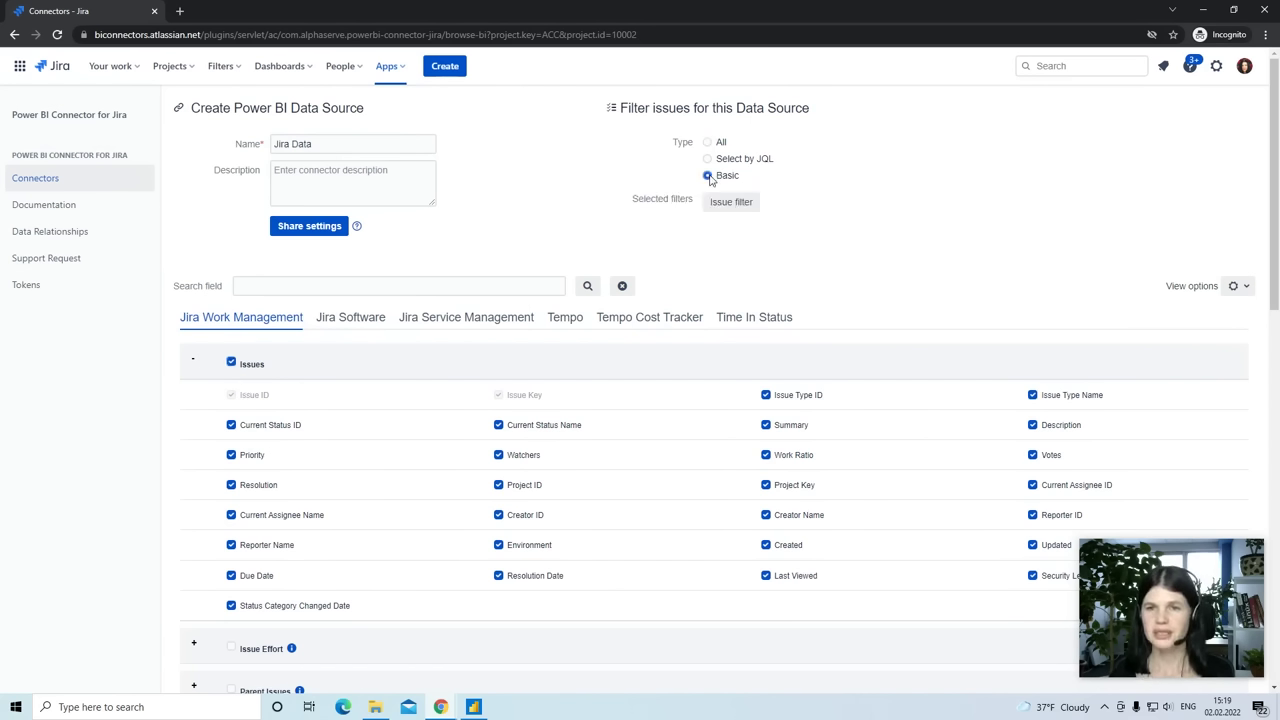
left_click(729, 203)
left_click(717, 218)
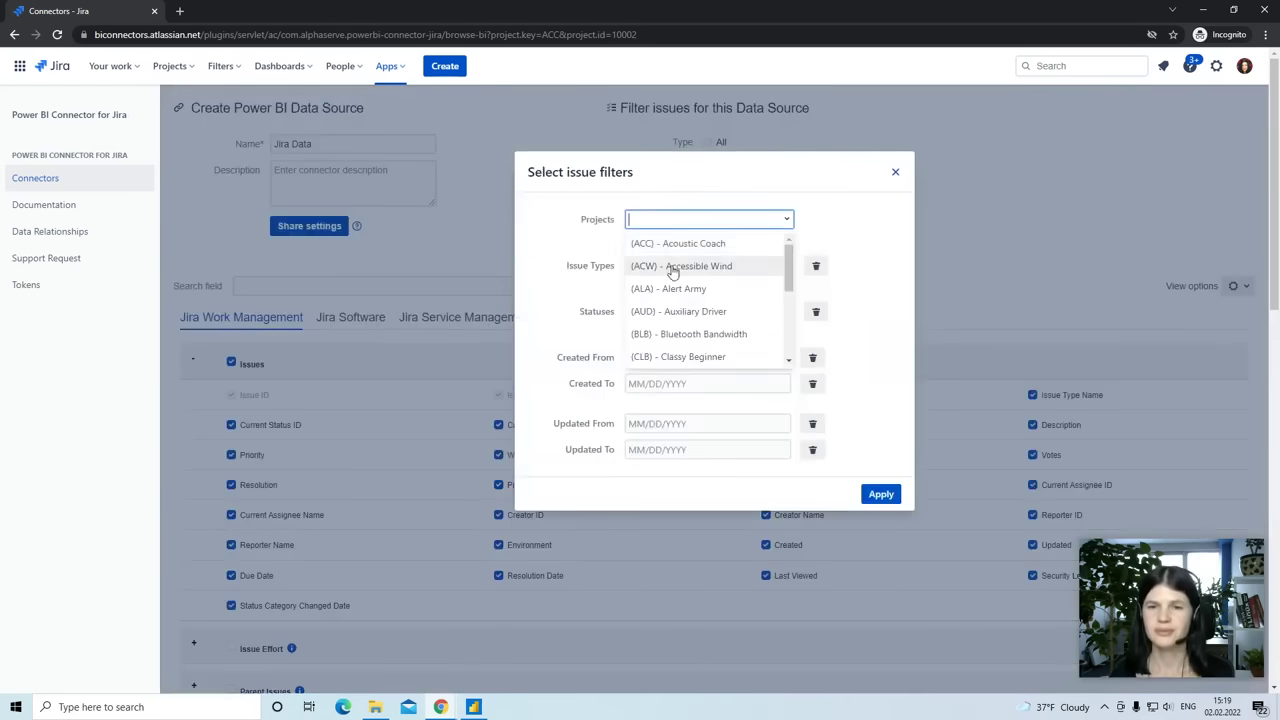
left_click(669, 268)
left_click(878, 494)
scroll(386, 511, "down", 15)
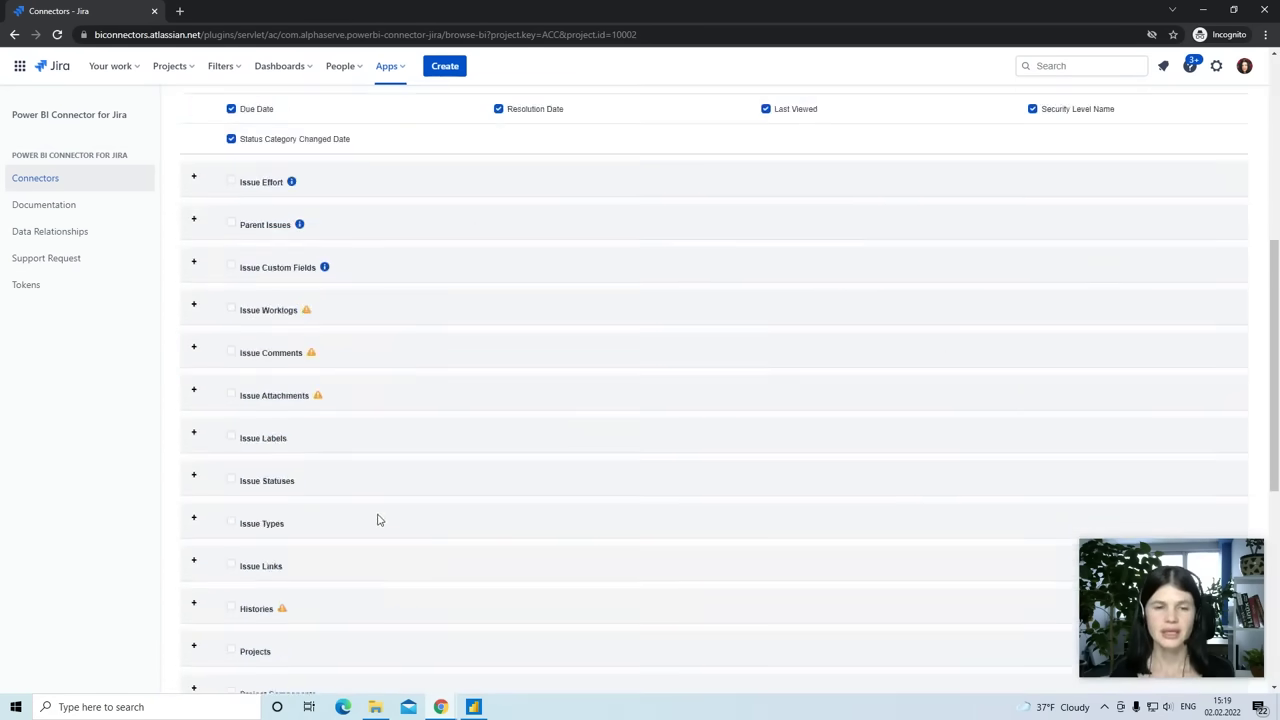
left_click(290, 670)
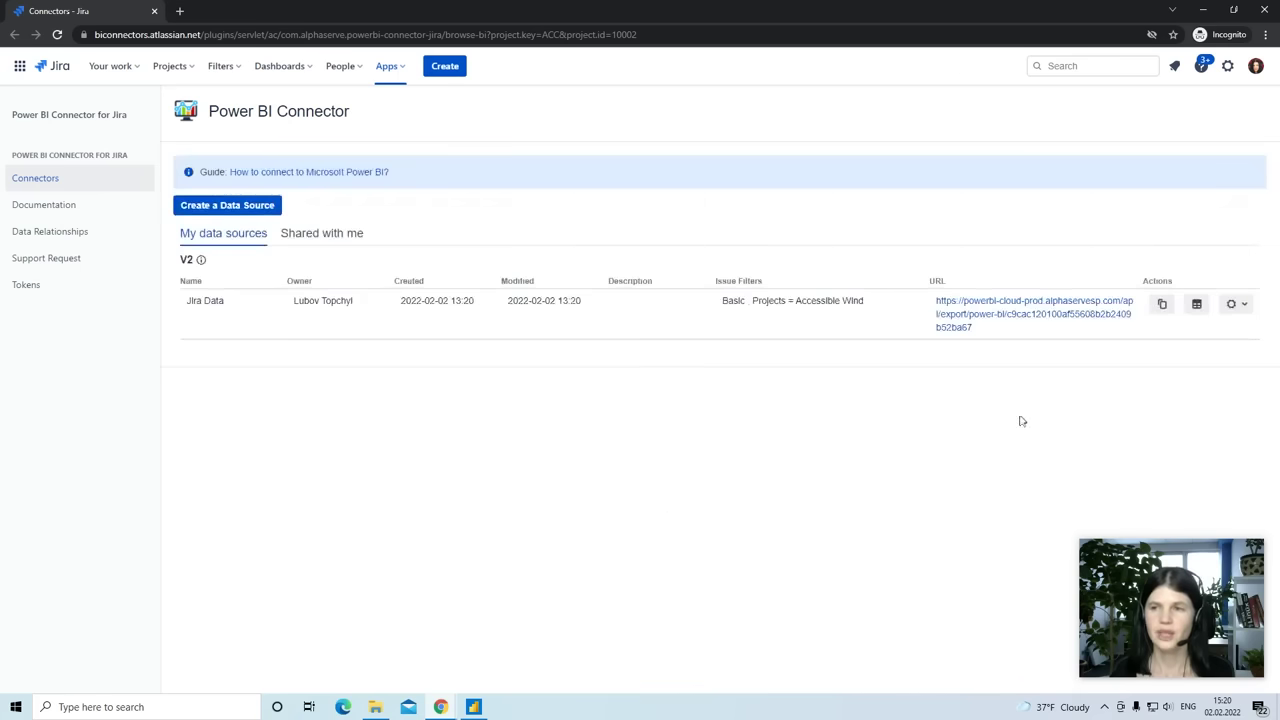
- Copy the Jira Data source's feed link from its Actions column for use in Power BI Desktop
left_click(1160, 307)
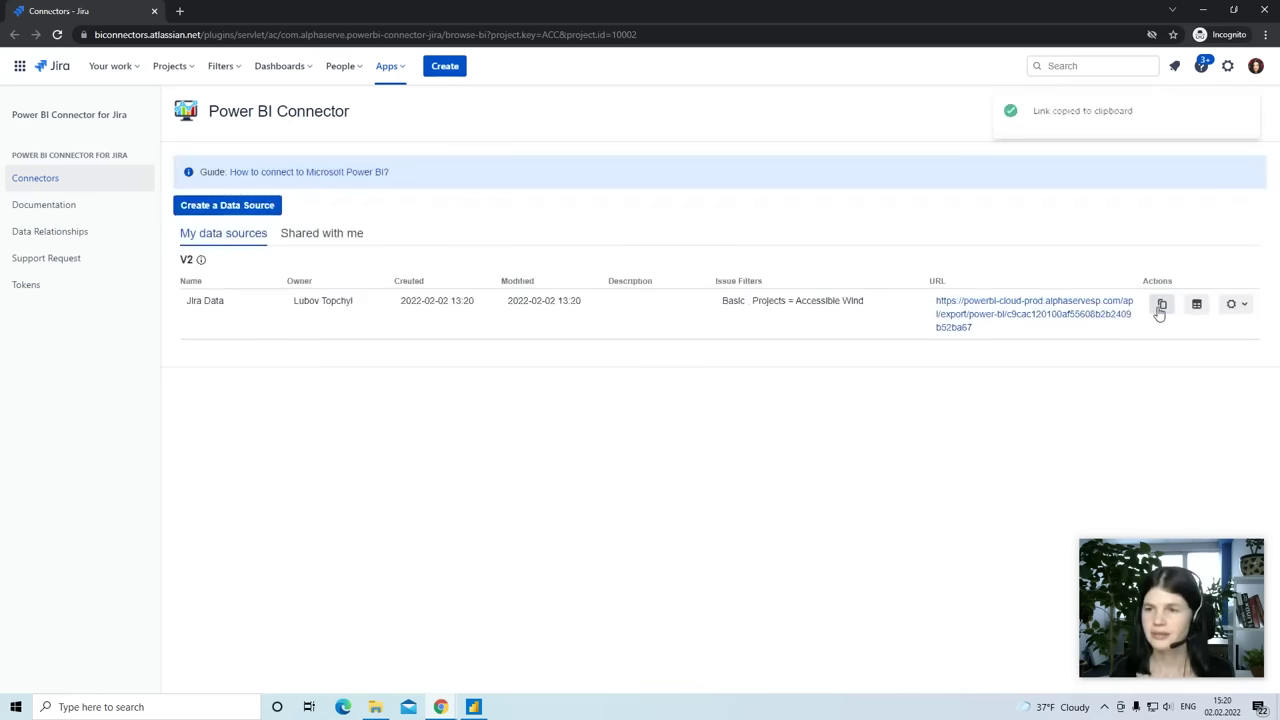
left_click(475, 709)
- Connect Power BI Desktop to the pasted Jira feed URL as an OData feed
left_click(171, 304)
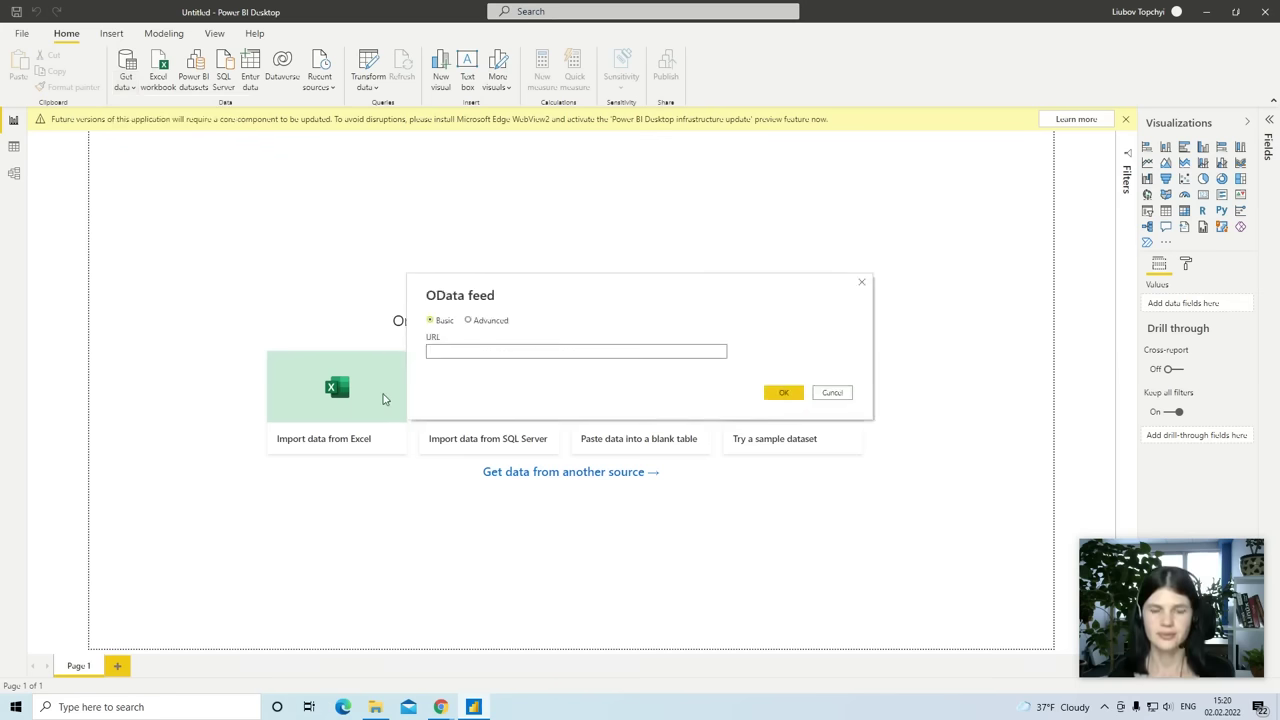
key("ctrl+v")
left_click(784, 393)
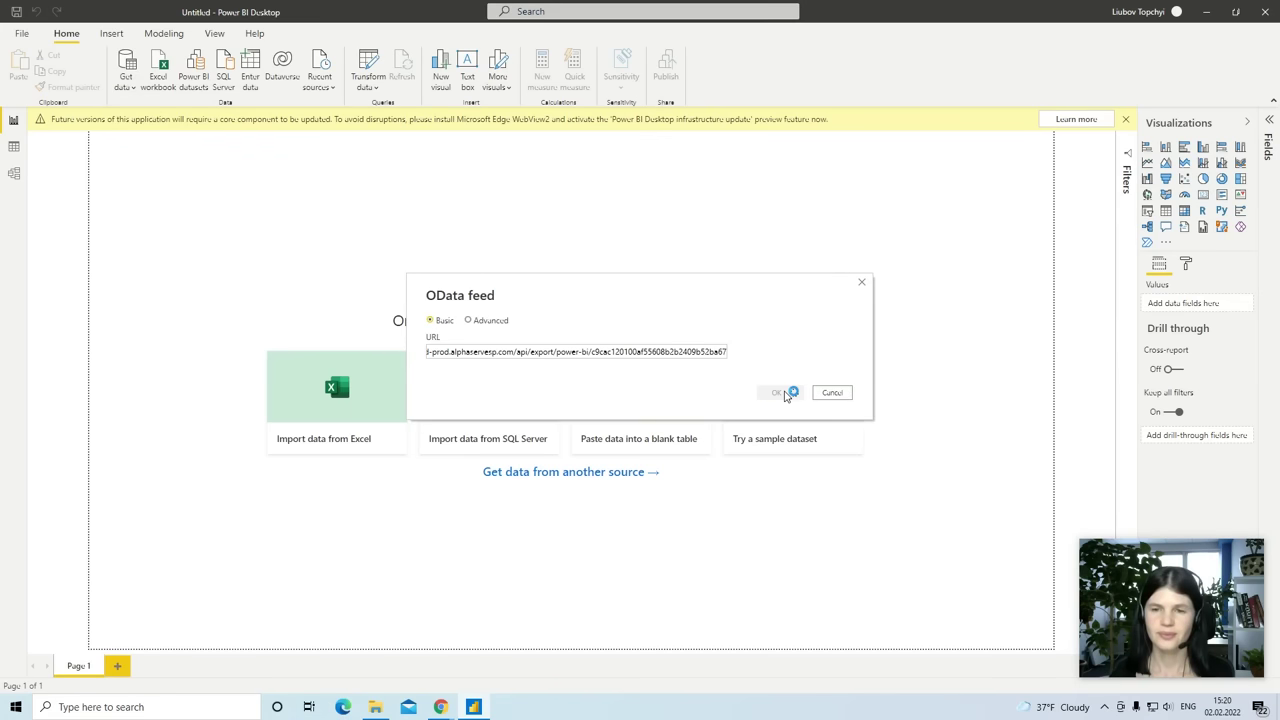
key("alt+Tab")
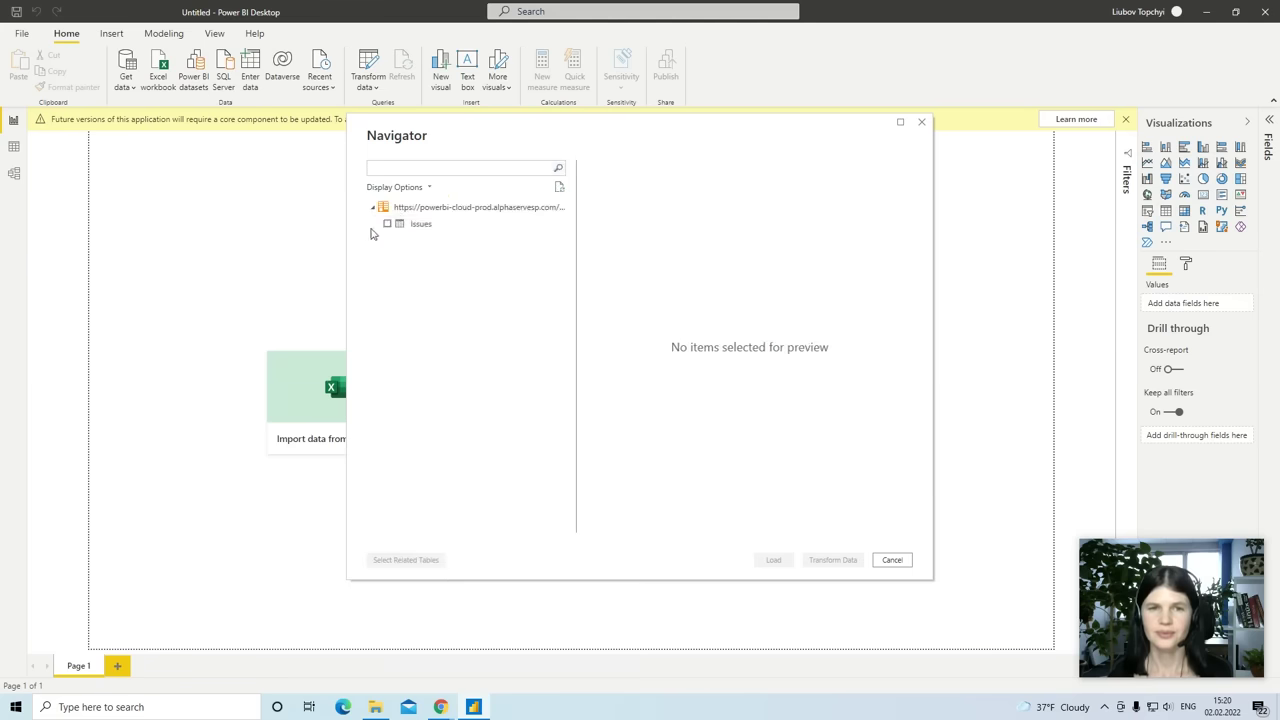
- Load the Issues table from the Navigator and go back to the Jira connector page
left_click(387, 224)
left_click(773, 560)
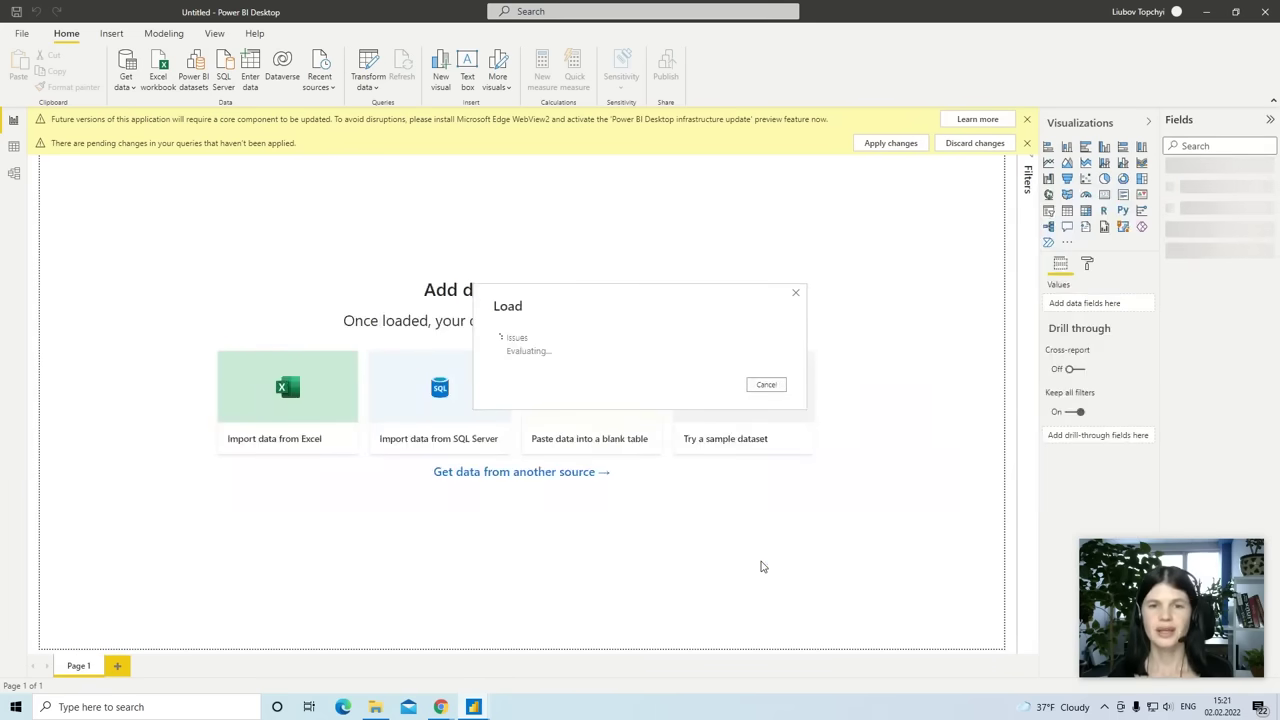
key("alt+Tab")
key("alt+Tab")
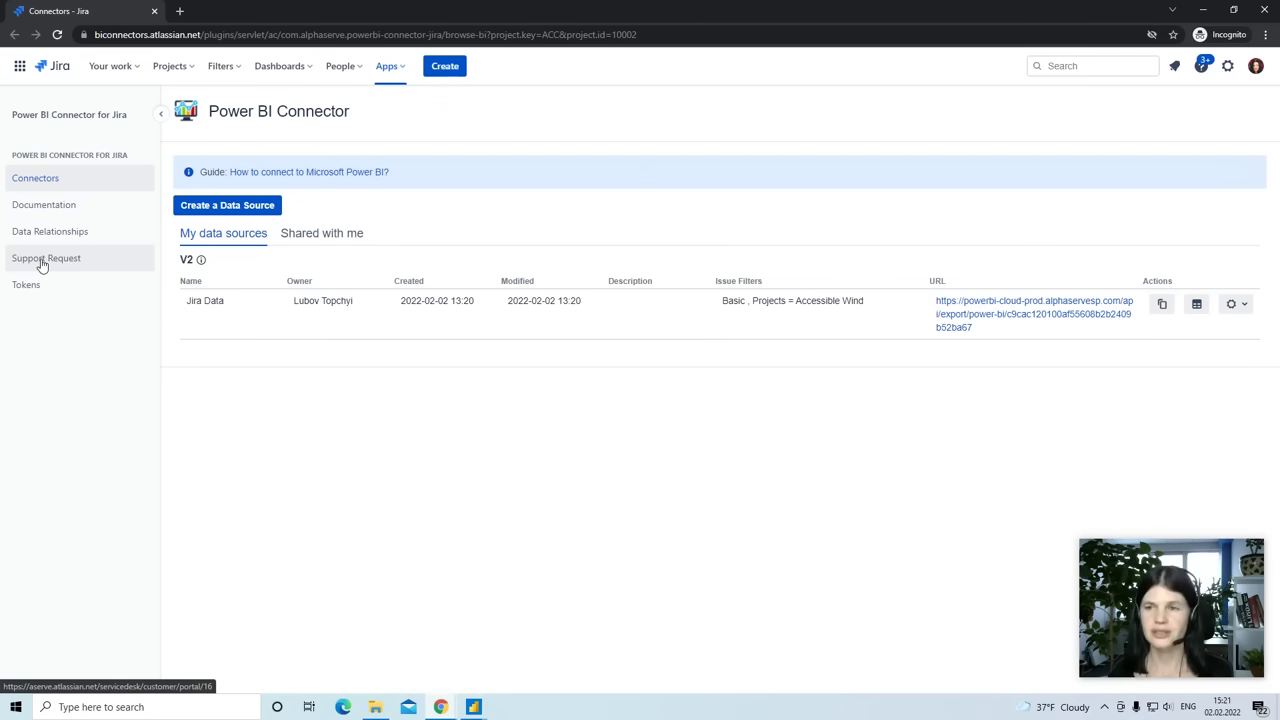
- Show the Jira Data row's gear menu with Edit, Delete, Share, Clone and Change owner
left_click(1235, 311)
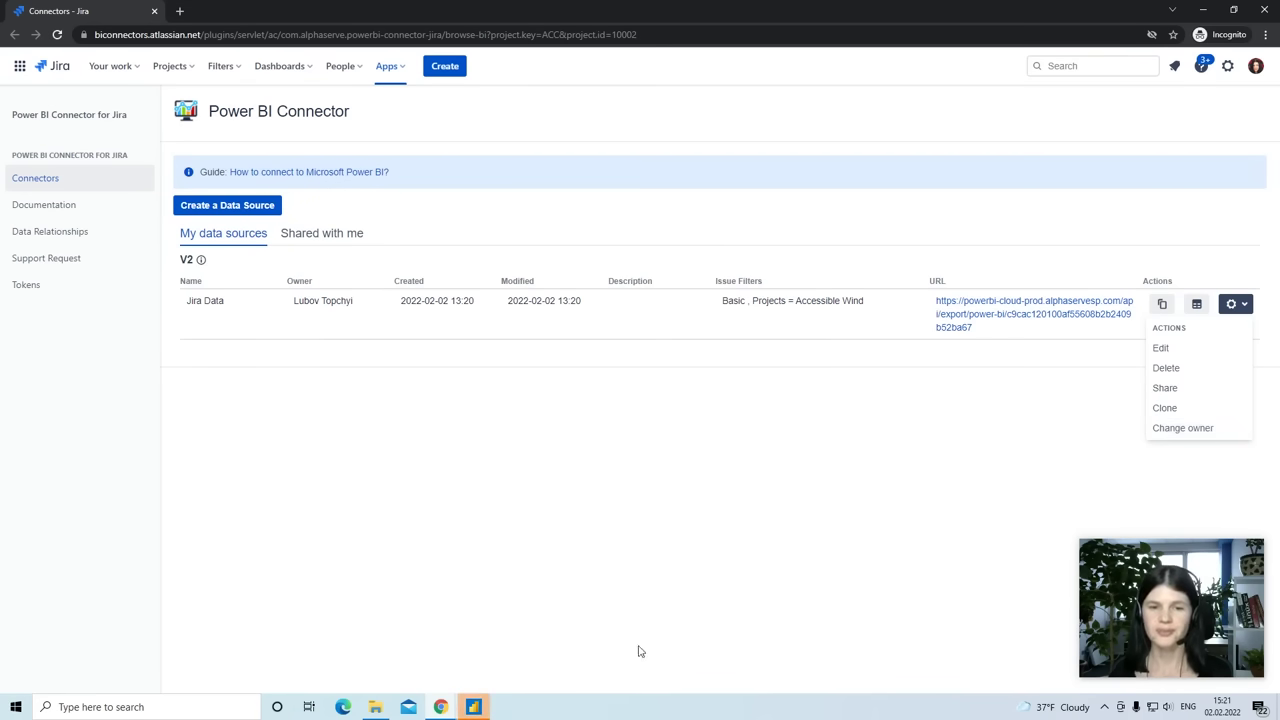
- In Power BI Desktop, select the loaded Issues table and view its rows
left_click(476, 707)
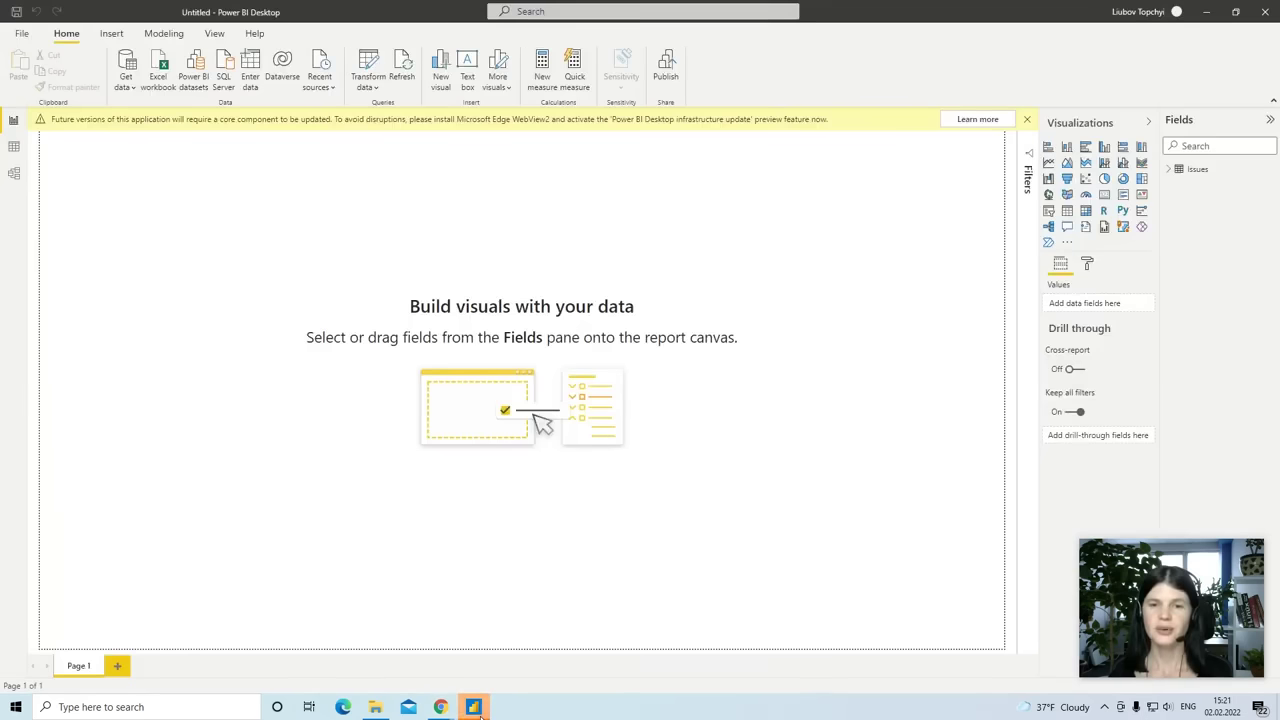
left_click(1206, 172)
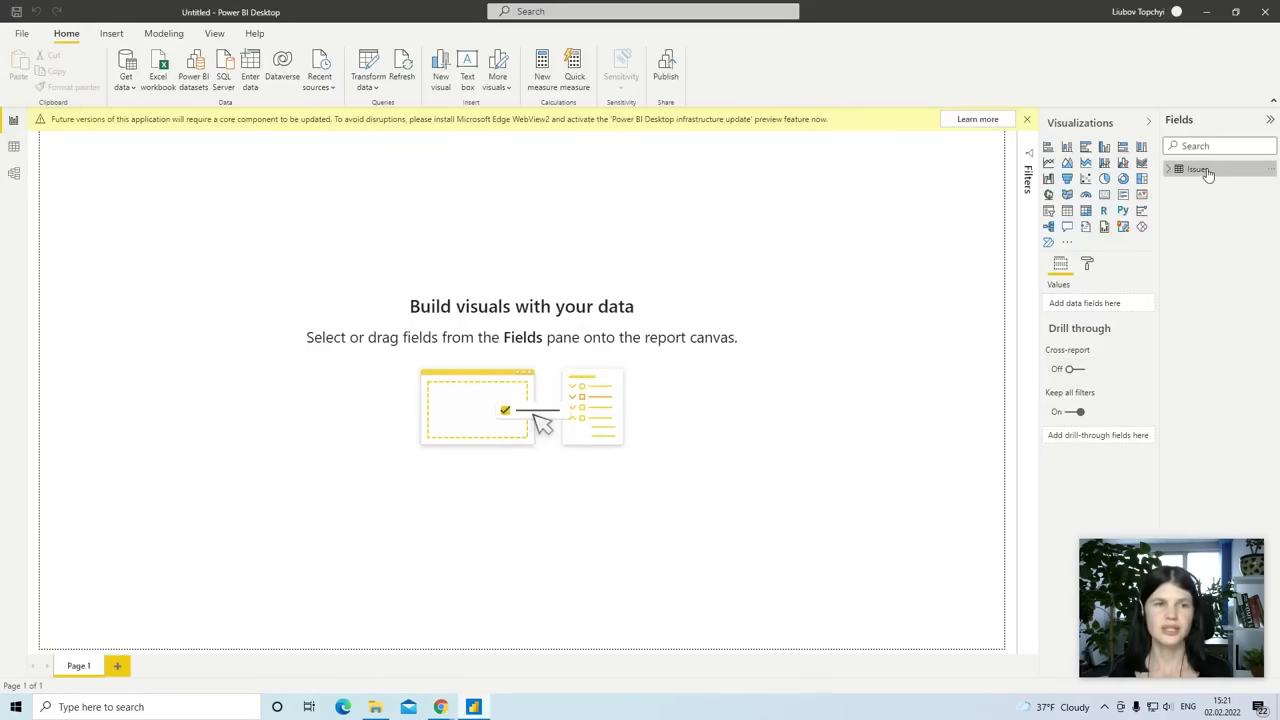
left_click(14, 150)
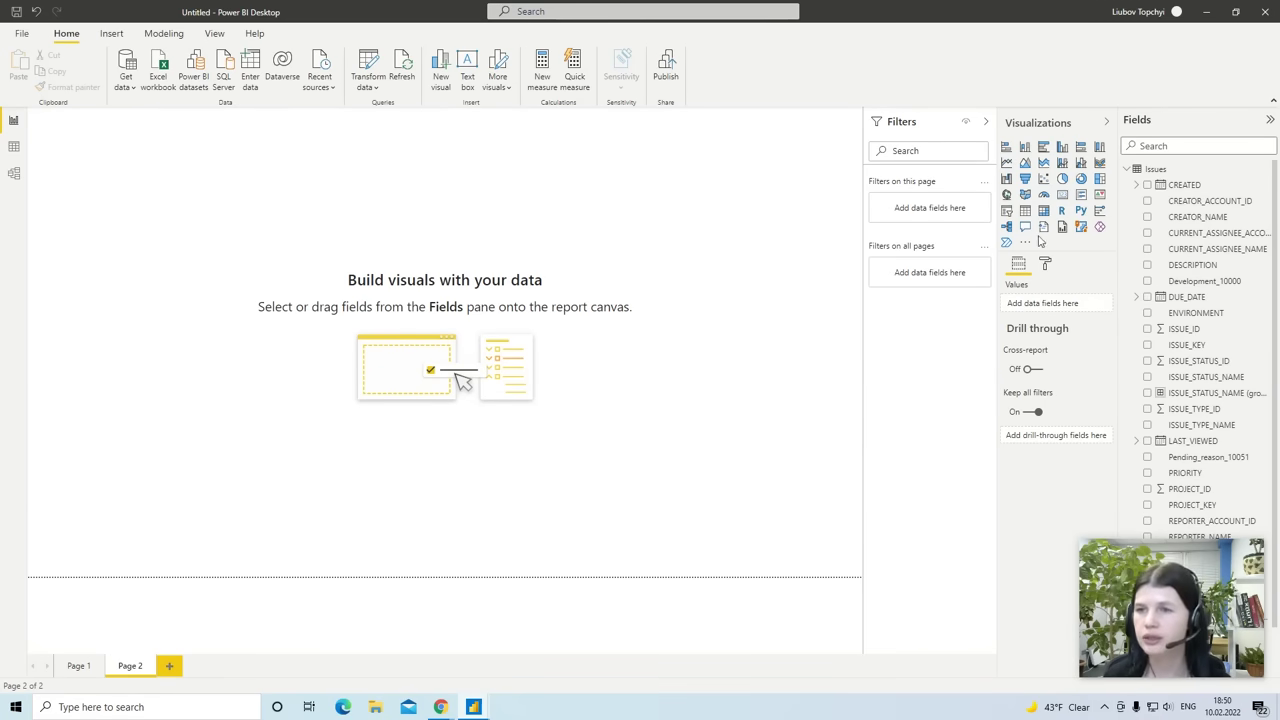
- Build an enlarged pie chart: PROJECT_KEY legend, Count of ISSUE_KEY values, ISSUE_STATUS_NAME details
left_click(1063, 180)
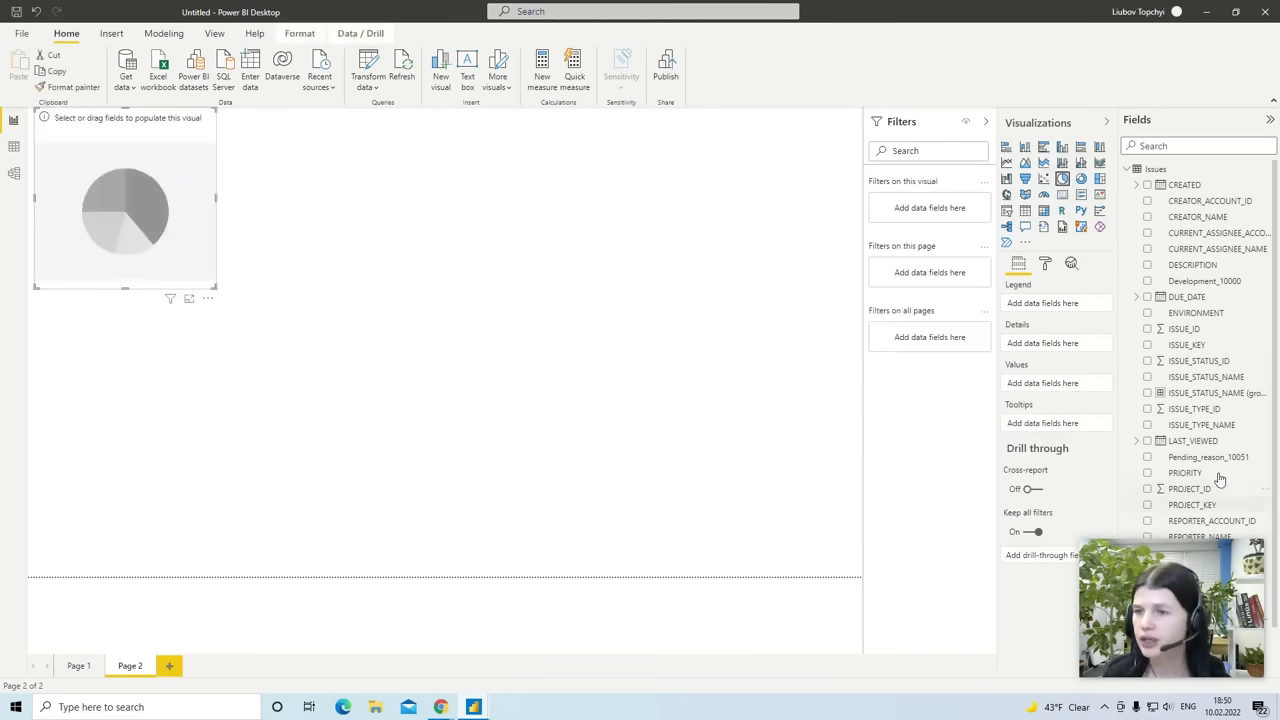
left_click_drag(1200, 504, 1060, 304)
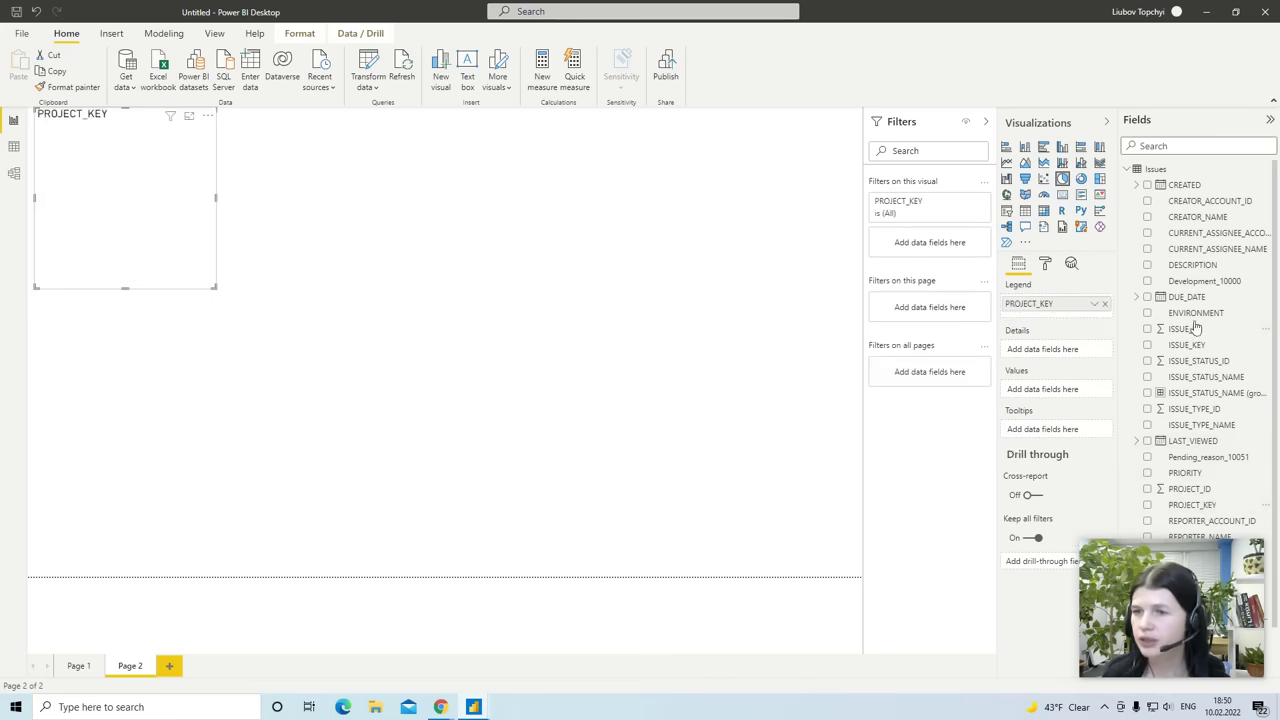
left_click_drag(1197, 345, 1050, 390)
left_click_drag(1210, 378, 1068, 350)
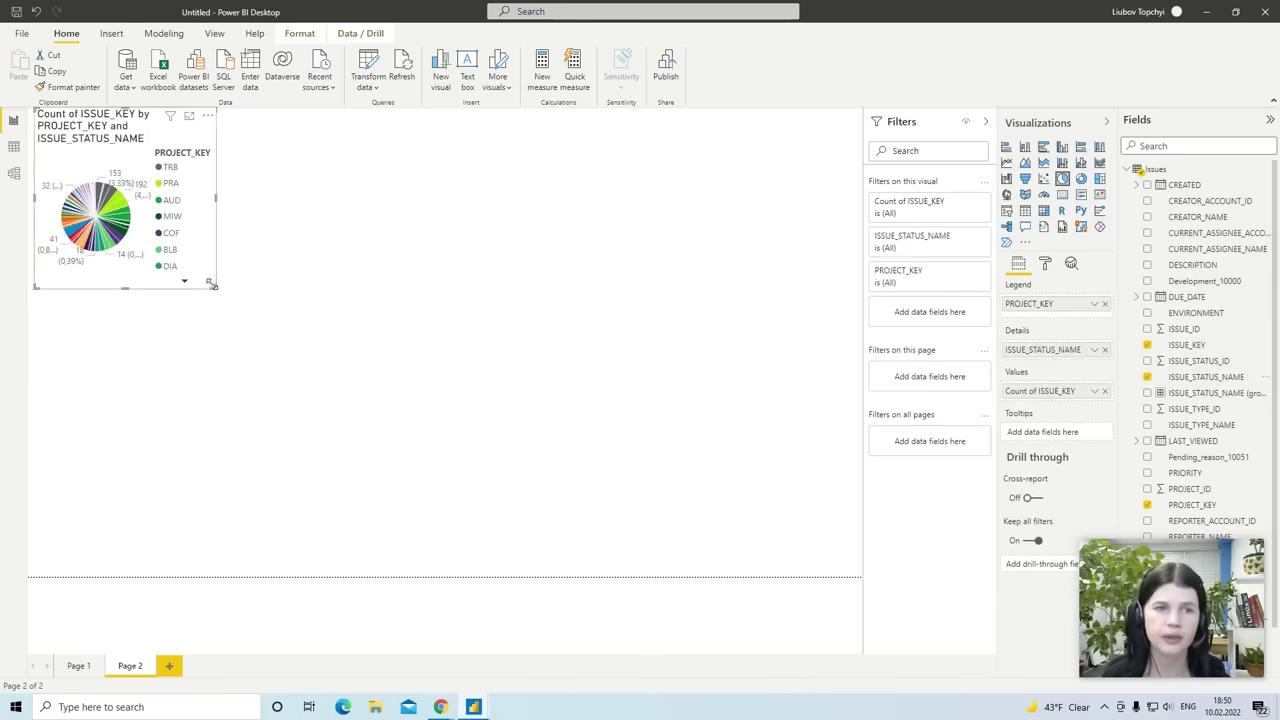
left_click_drag(237, 323, 360, 470)
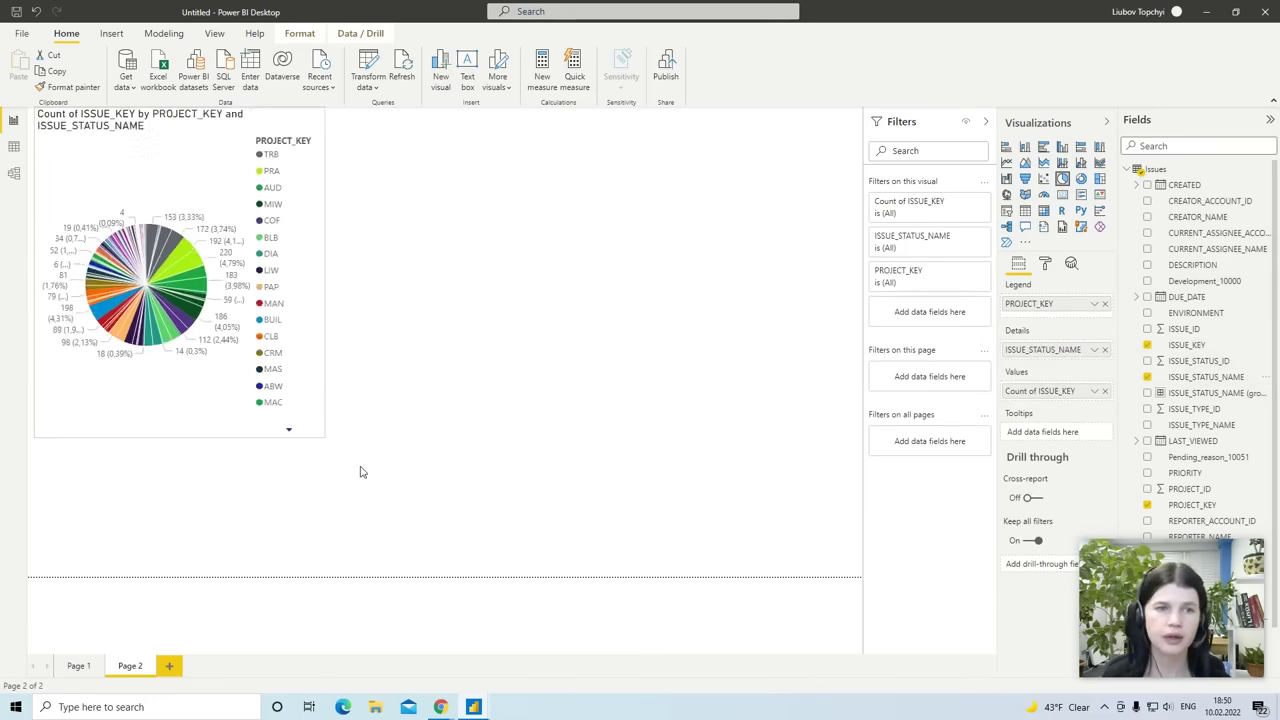
- Filter PROJECT_KEY to projects ABW, ACC, ALA, ASV and AUD
left_click(966, 272)
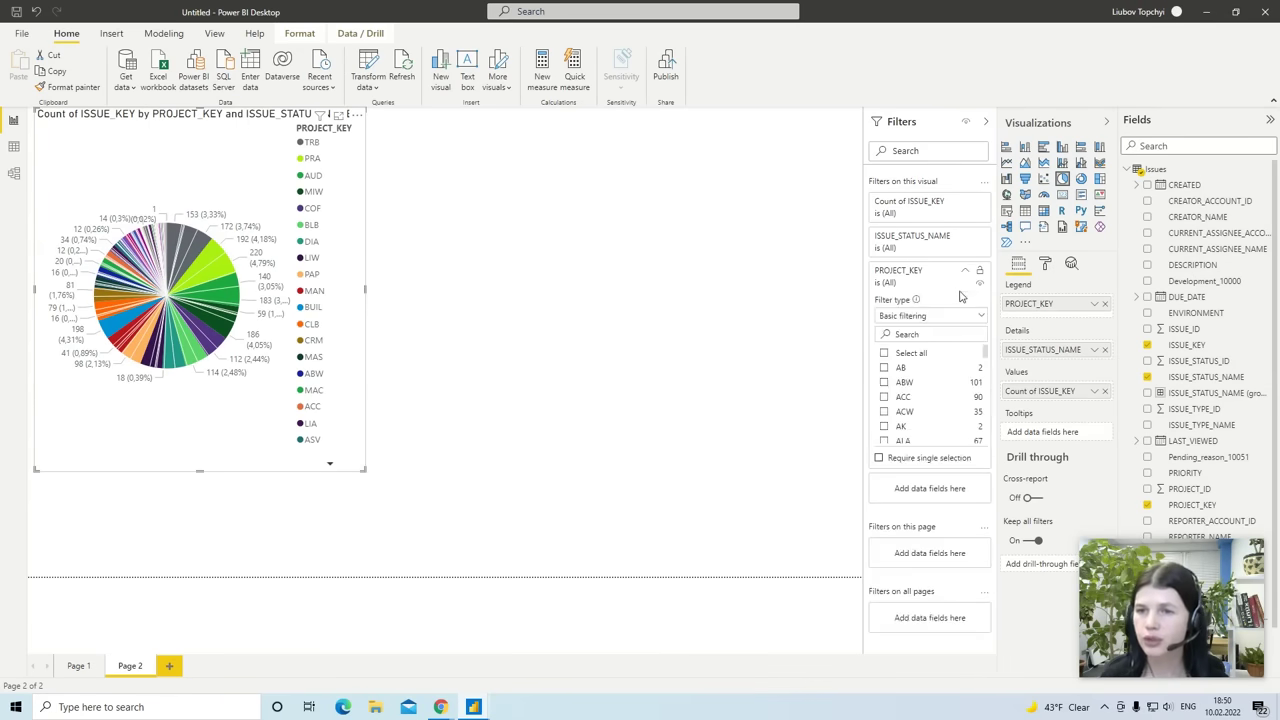
left_click(883, 382)
left_click(883, 397)
scroll(890, 395, "down", 2)
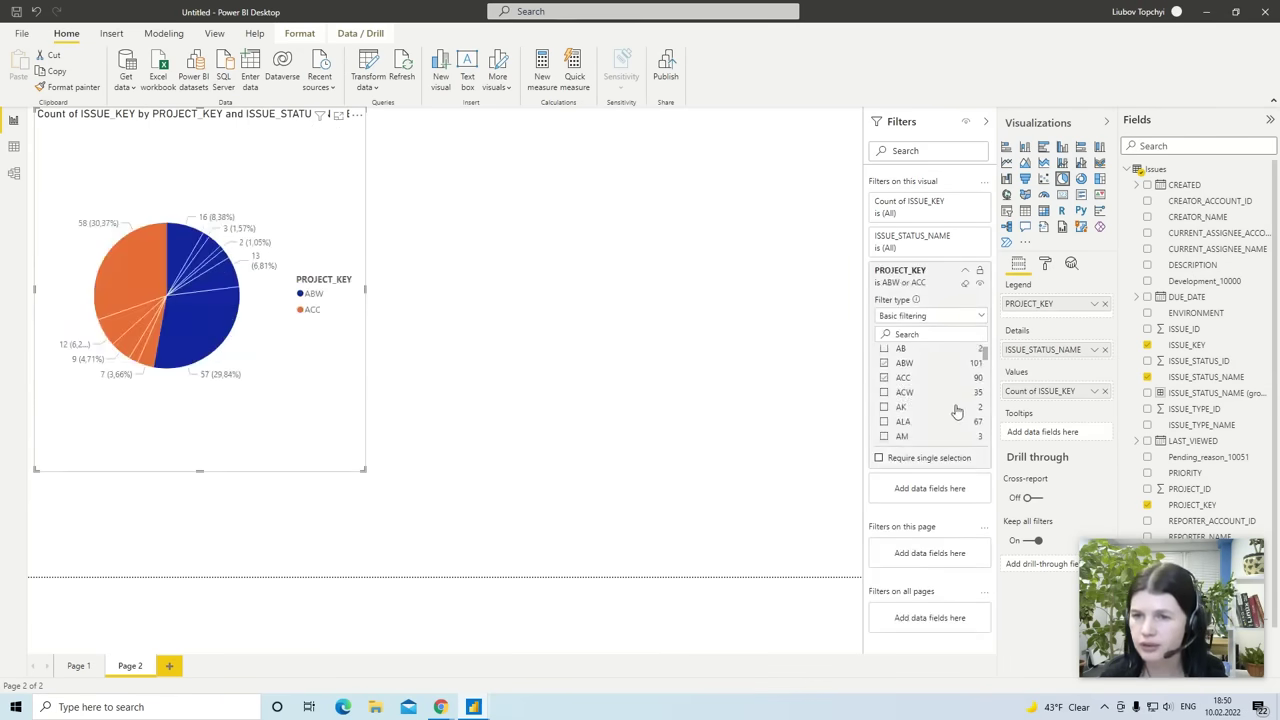
left_click(883, 374)
left_click(883, 418)
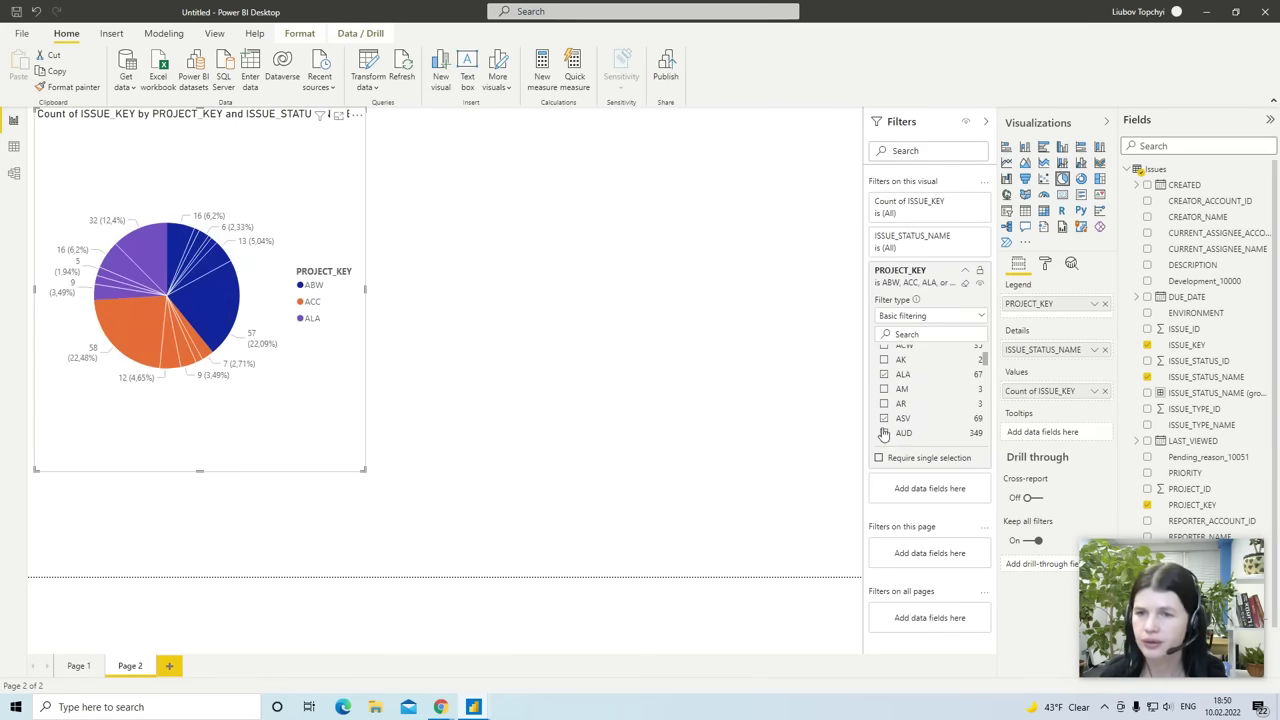
left_click(883, 433)
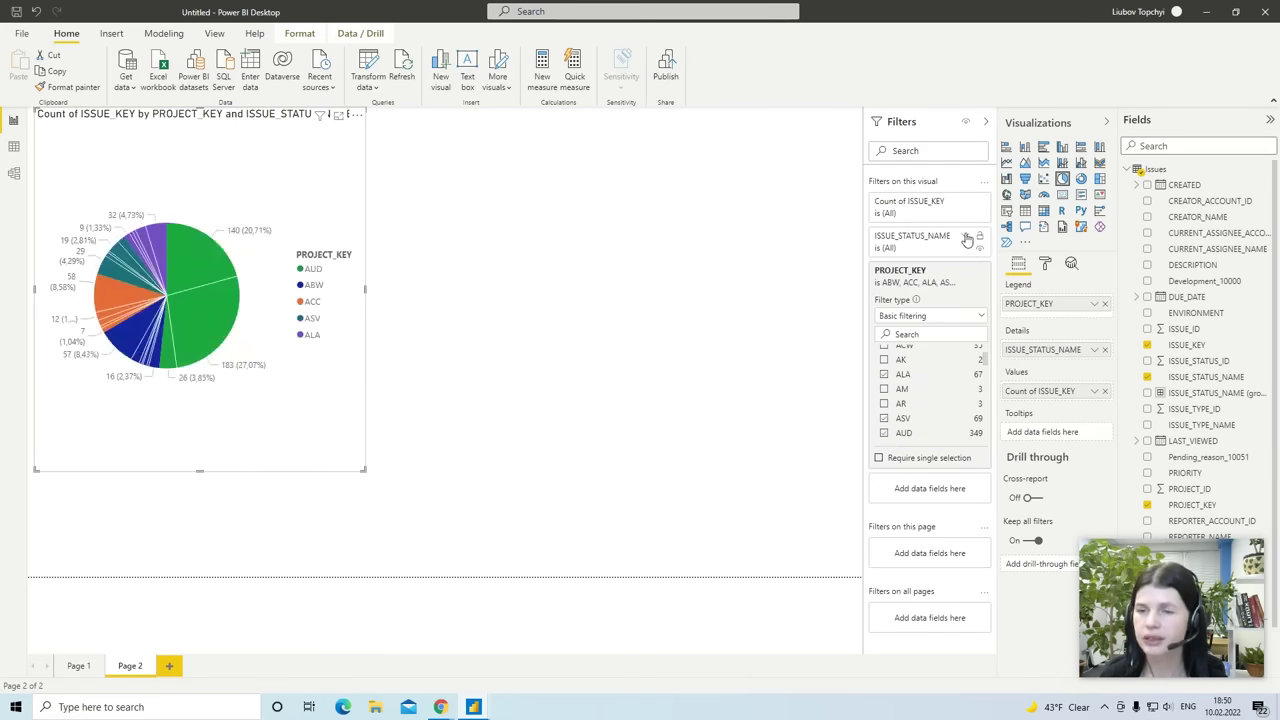
- Limit statuses to in dev, In Progress and in qa, and make the visual a clustered column chart
left_click(967, 238)
left_click(883, 347)
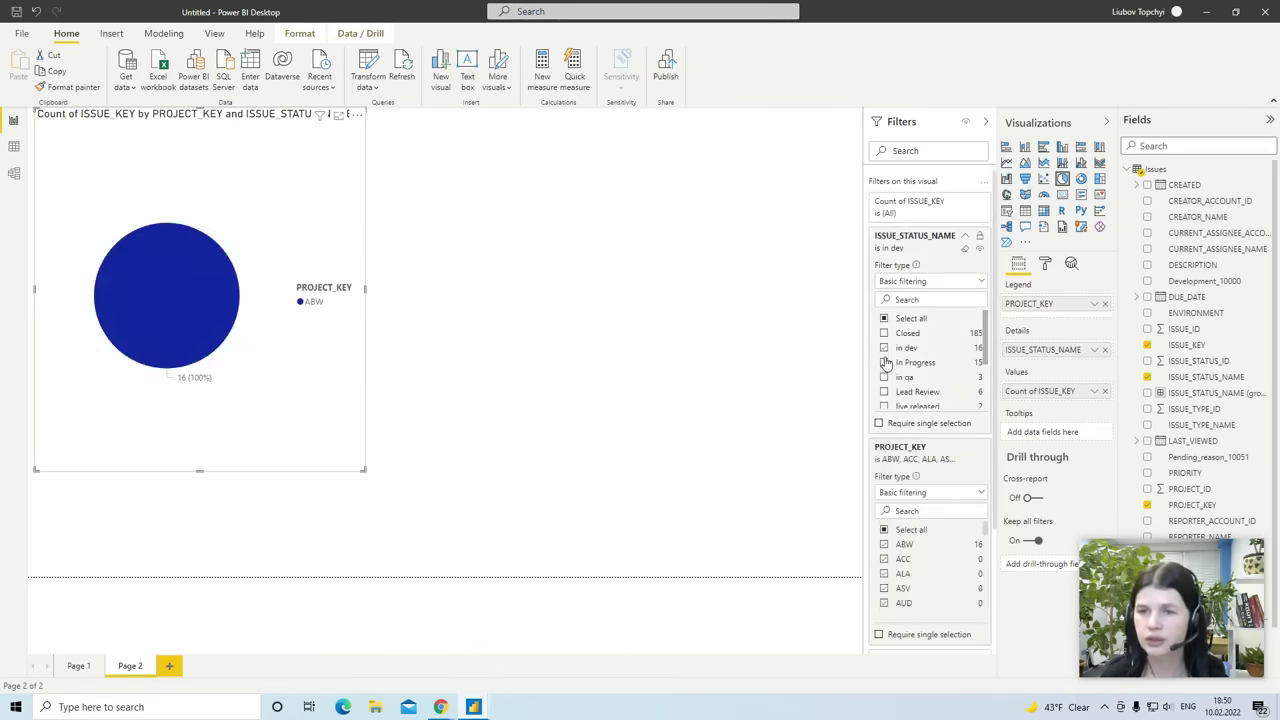
left_click(884, 362)
left_click(884, 378)
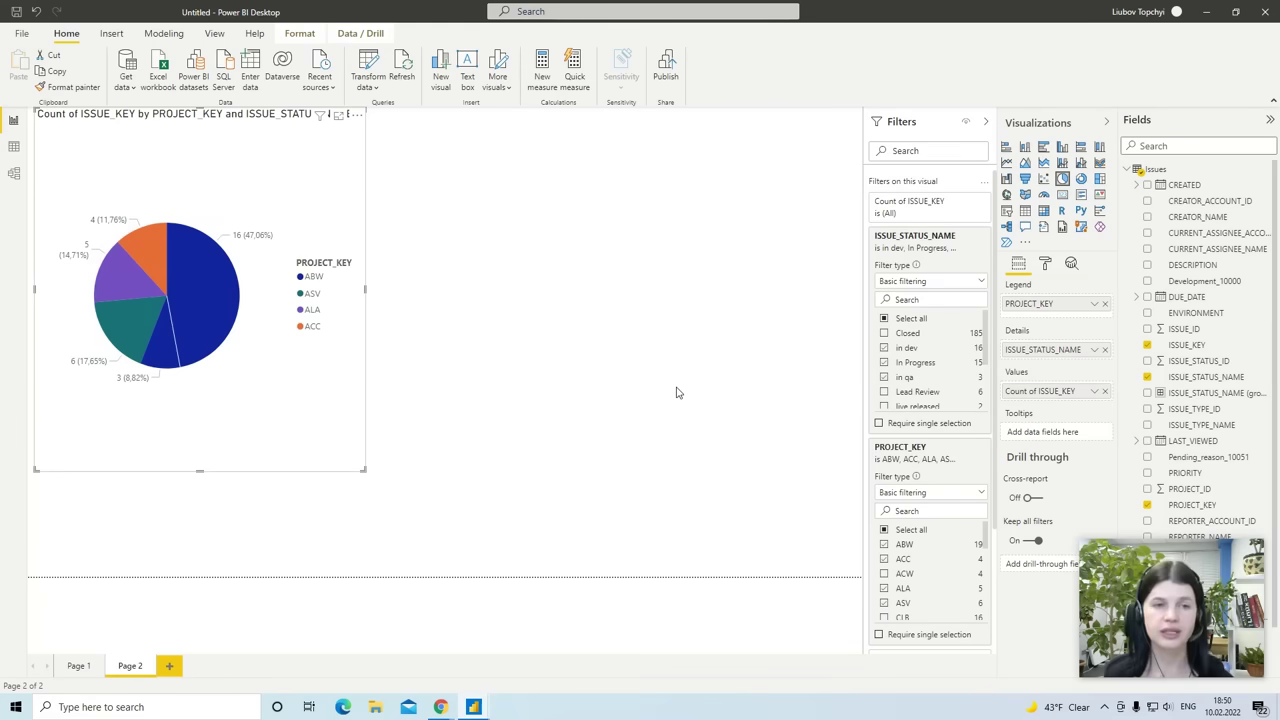
left_click(1025, 147)
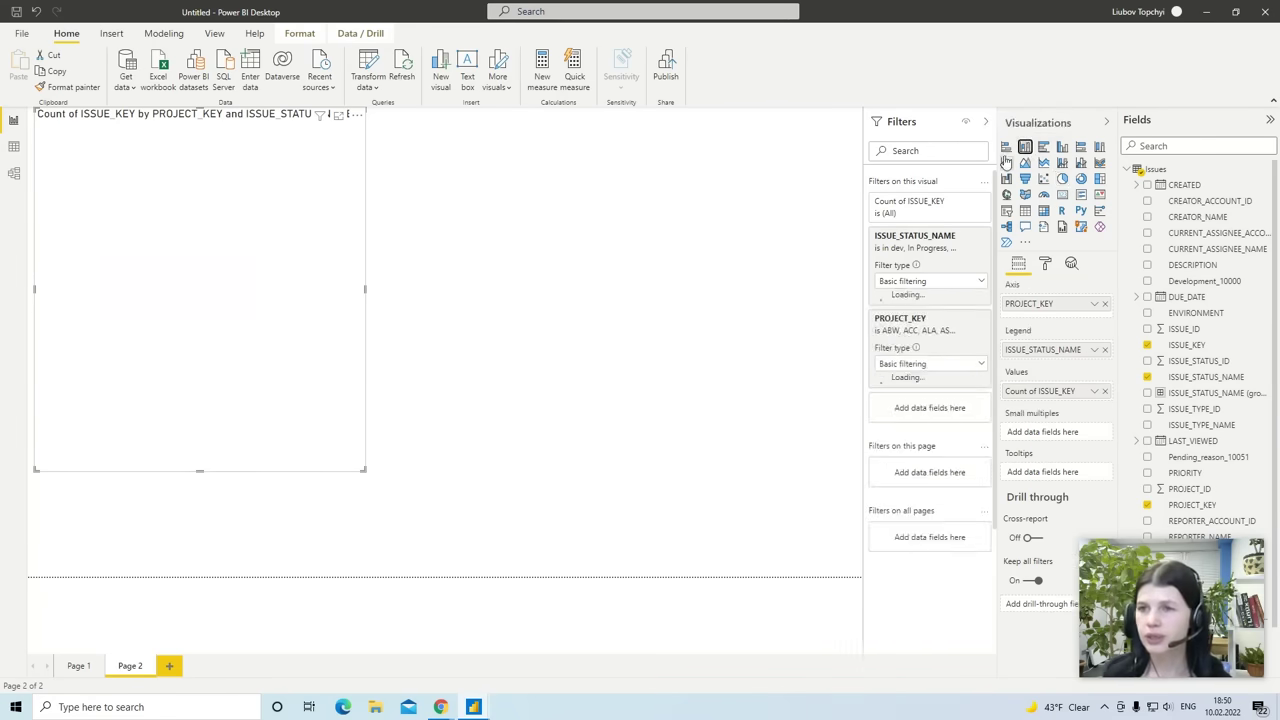
left_click(1062, 147)
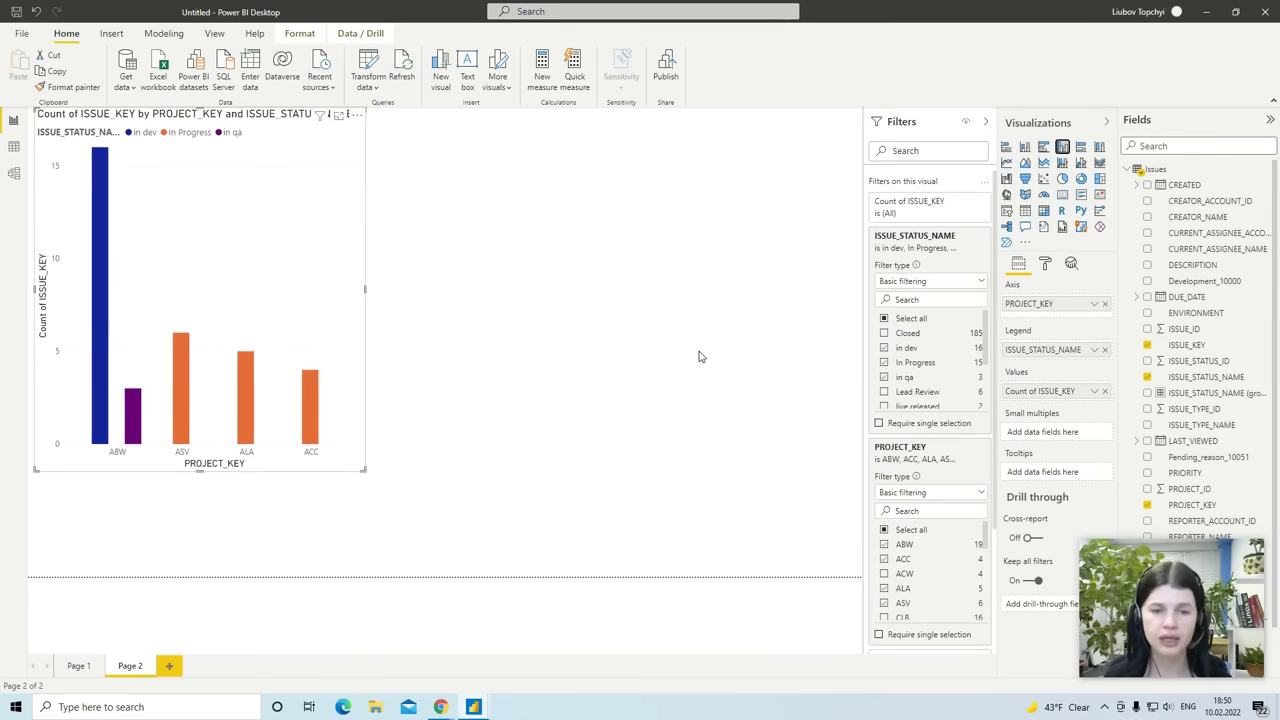
- Bring up the Jira Project Dashboard, then Sprint Dashboard, ending on the Sprint Time Report window
mouse_move(478, 705)
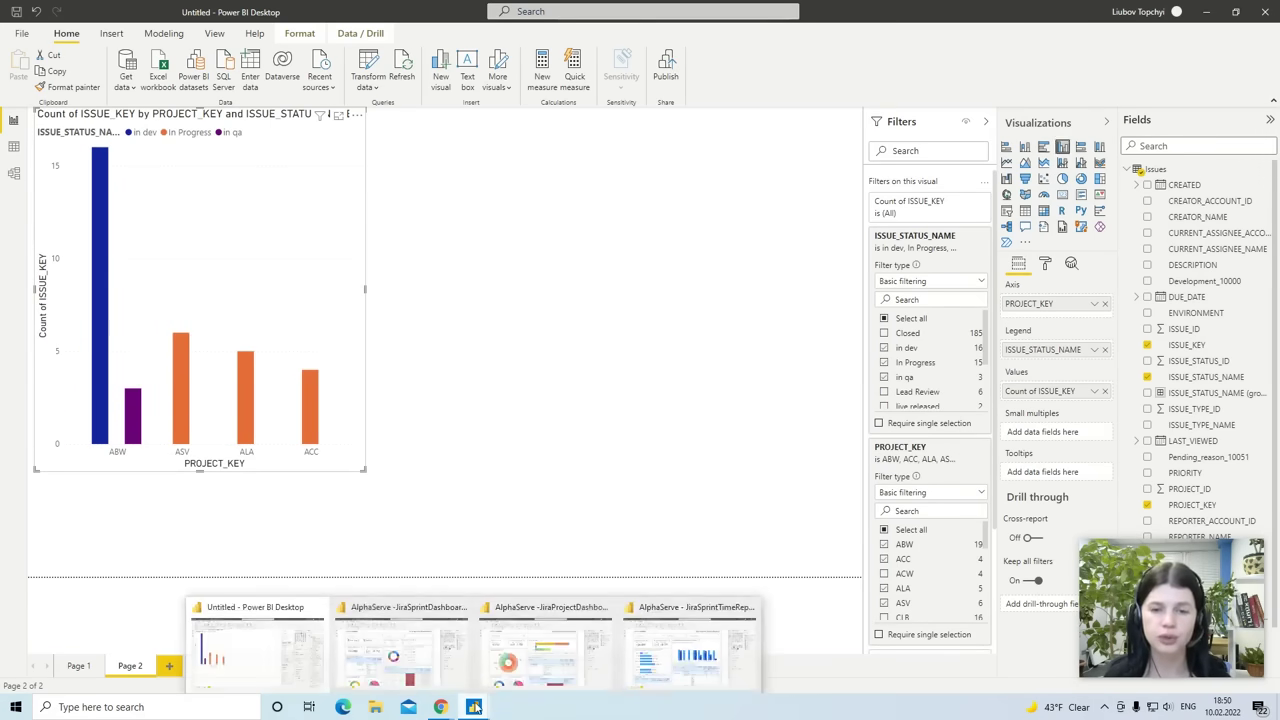
left_click(537, 630)
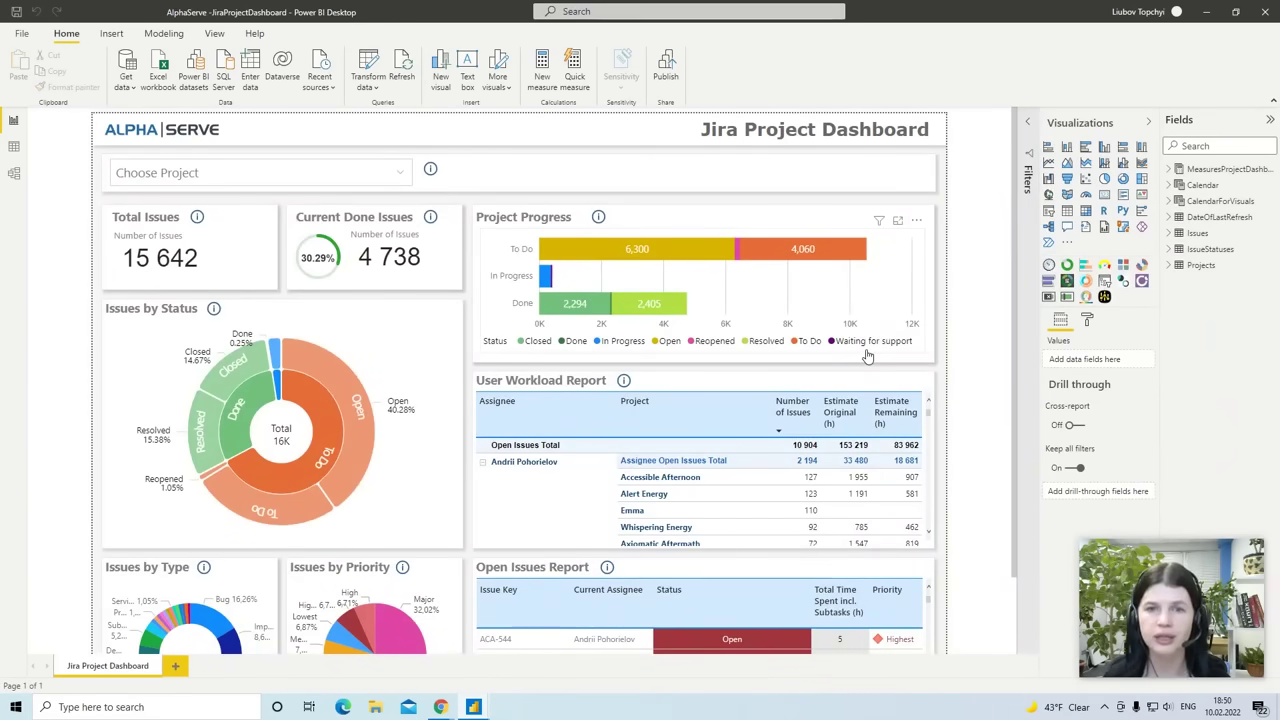
mouse_move(478, 705)
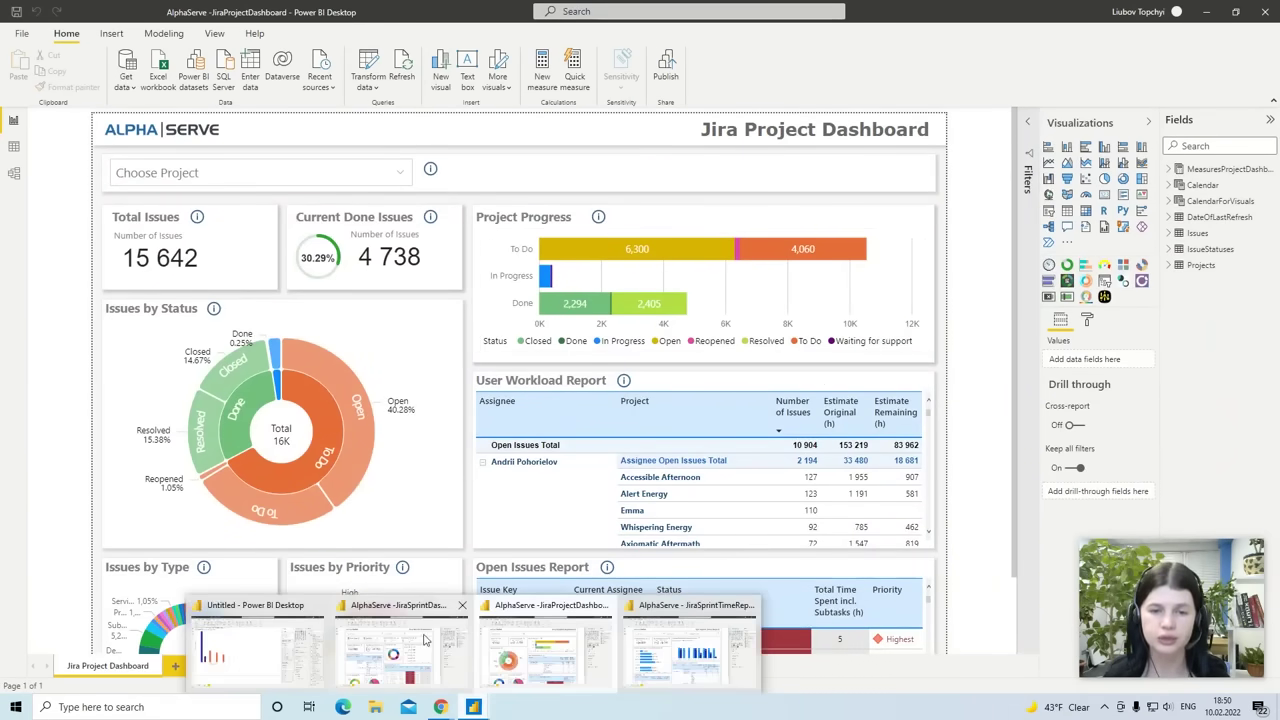
left_click(425, 640)
scroll(950, 316, "down", 2)
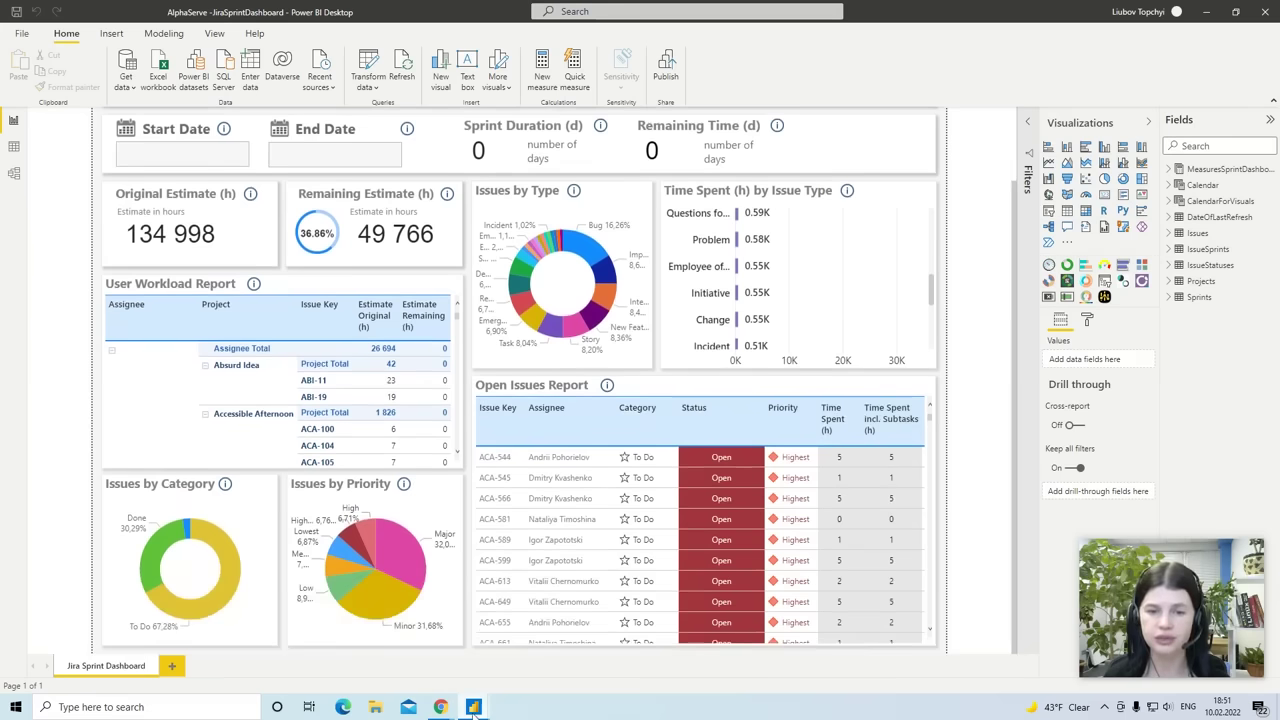
mouse_move(473, 705)
left_click(668, 640)
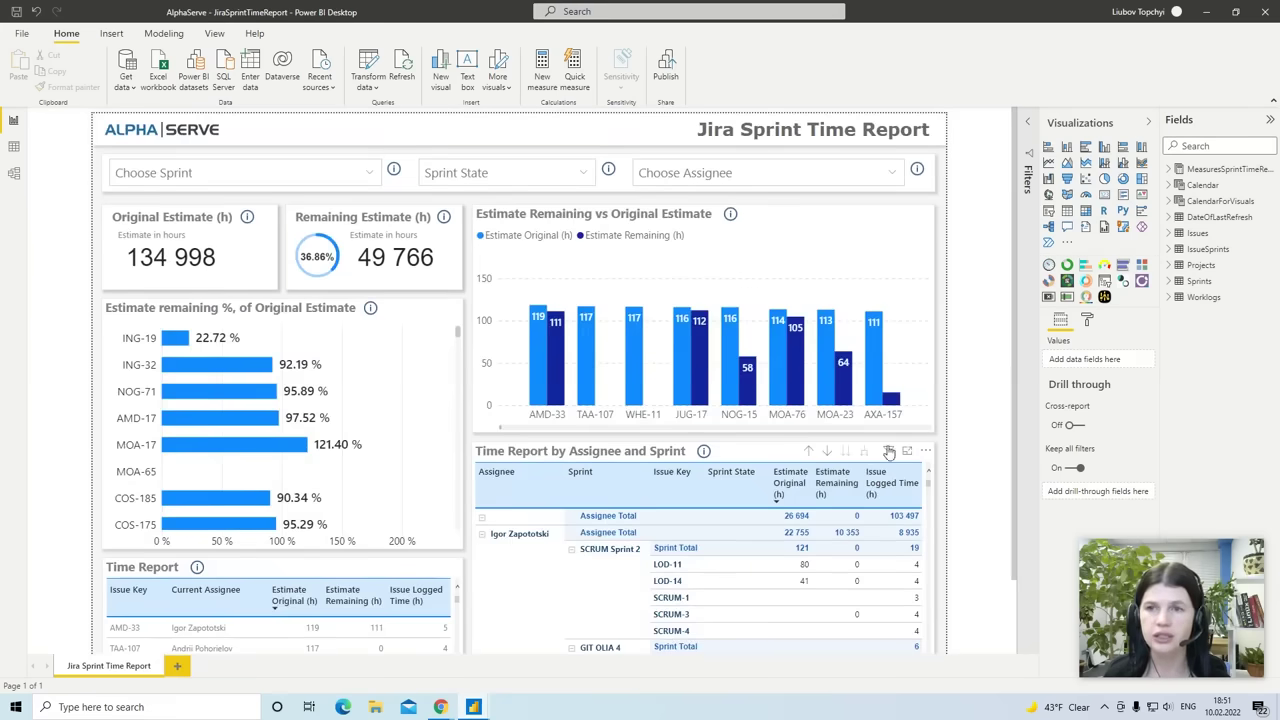